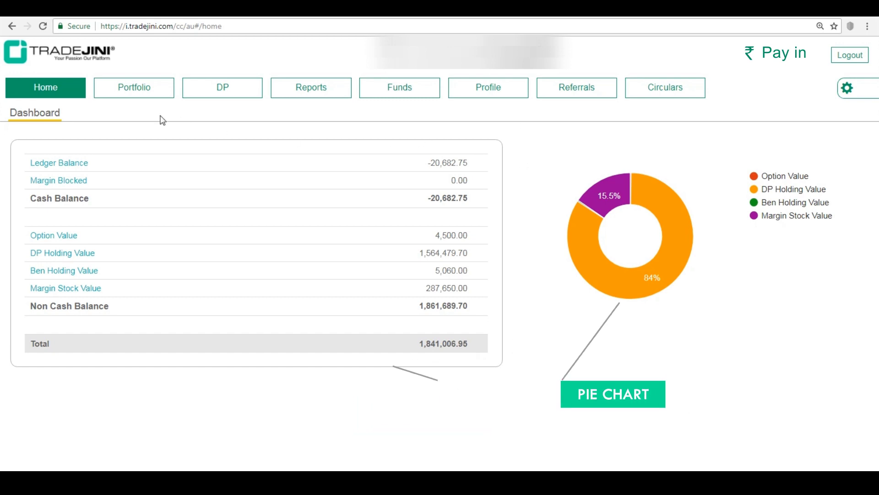
# Go to the Portfolio holdings page, showing DP holdings totaling 1,564,479.70.
pyautogui.click(140, 90)
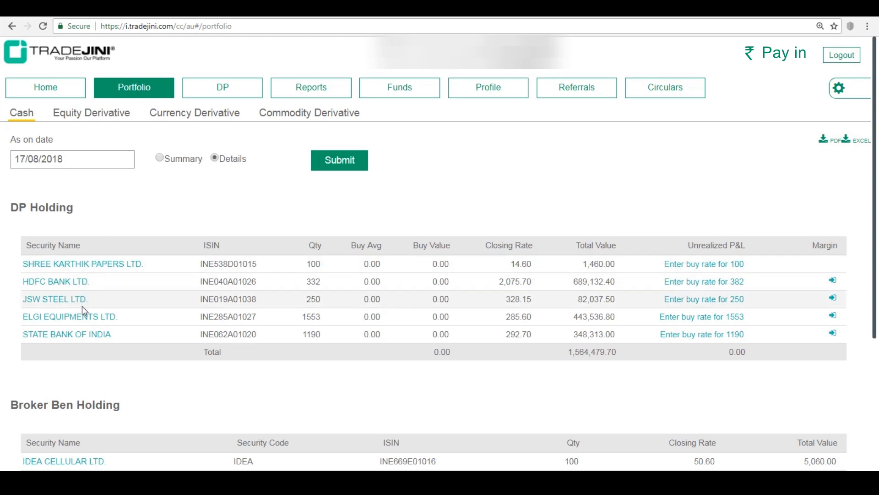
# View Equity Derivative positions, DP transactions and DP bills, then the ledger report.
pyautogui.click(94, 117)
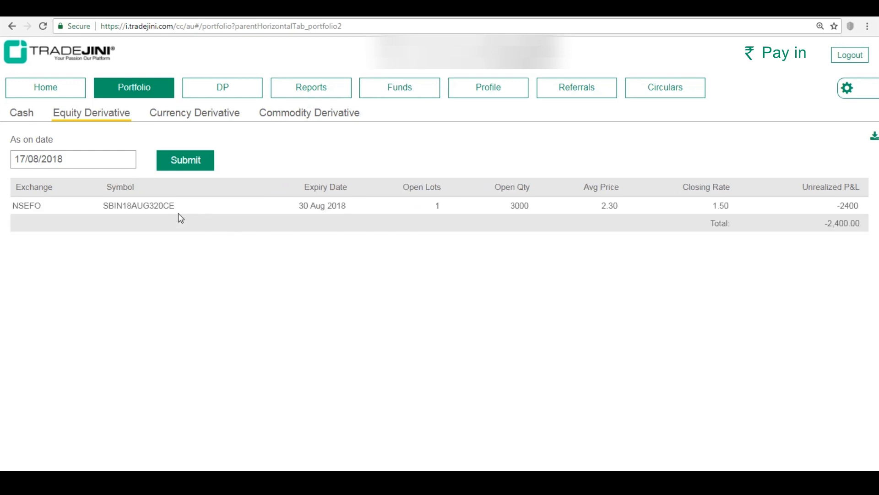
pyautogui.click(247, 85)
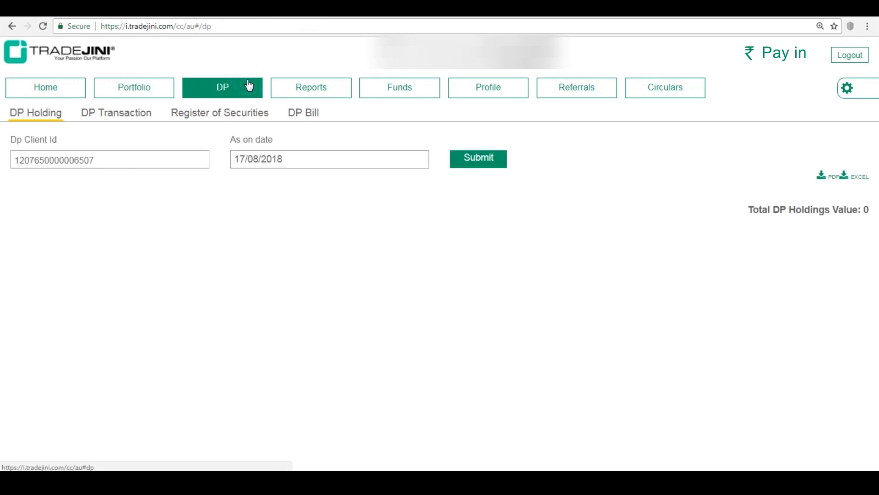
pyautogui.click(113, 117)
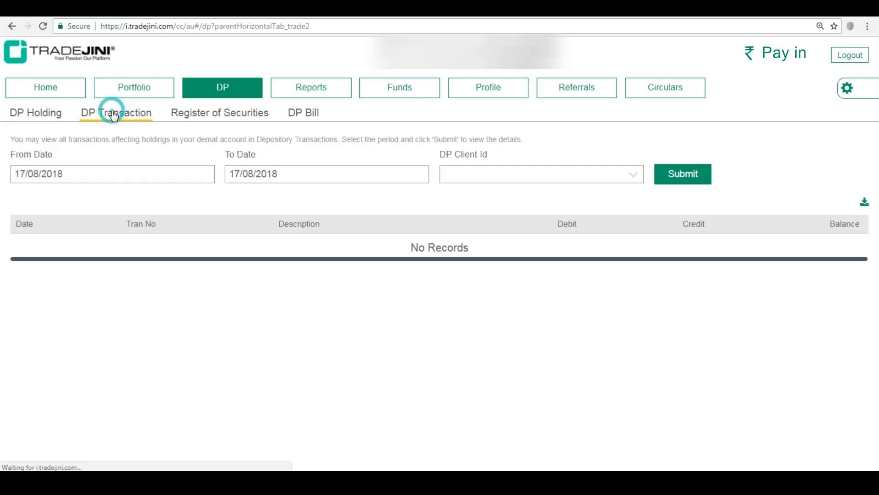
pyautogui.click(308, 118)
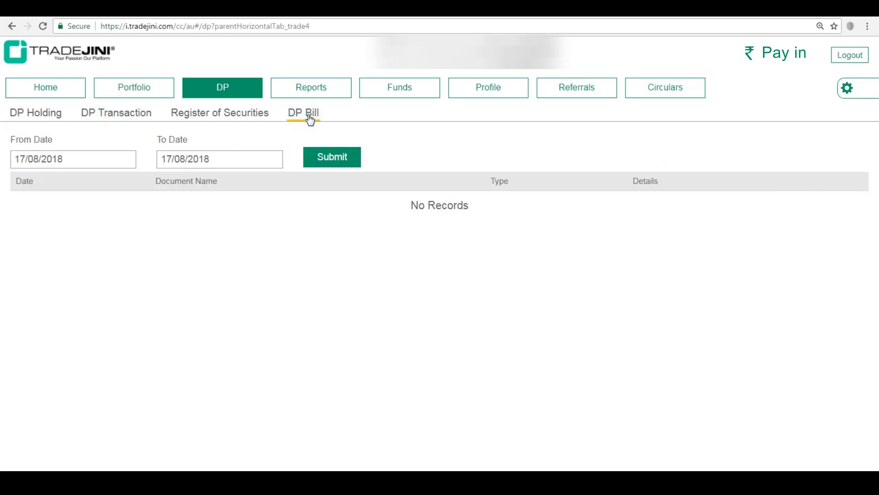
pyautogui.click(322, 87)
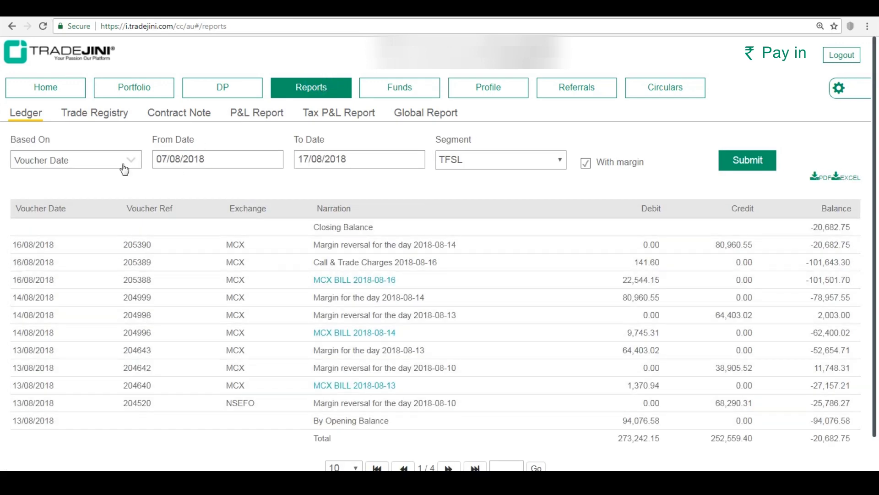
# Browse Trade Registry, Contract Note, P&L and Tax P&L, ending at the 2018-2019 Global Report.
pyautogui.click(113, 117)
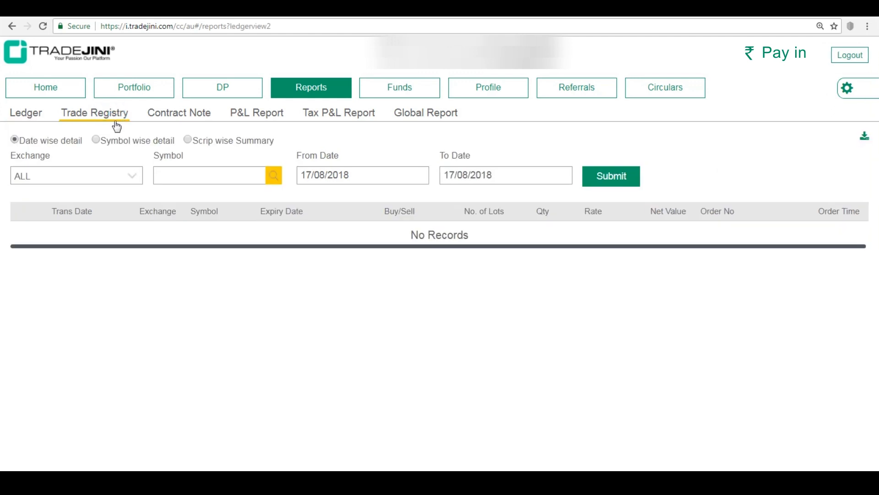
pyautogui.click(196, 118)
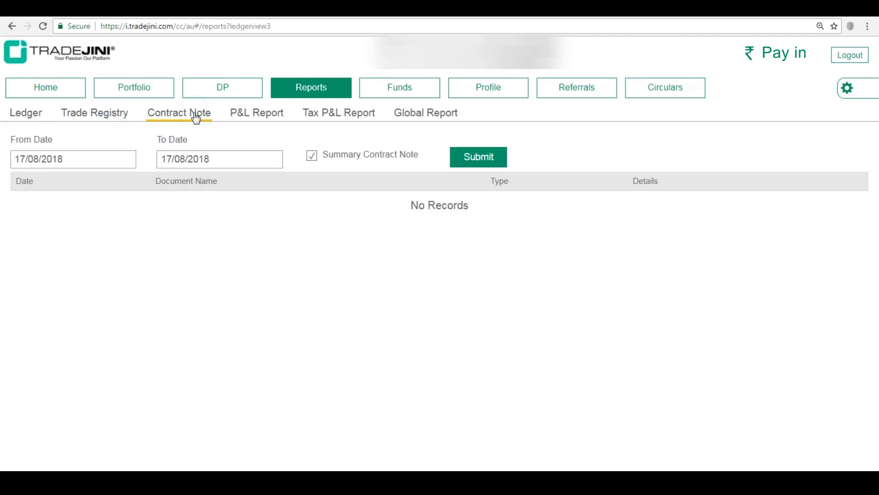
pyautogui.click(271, 120)
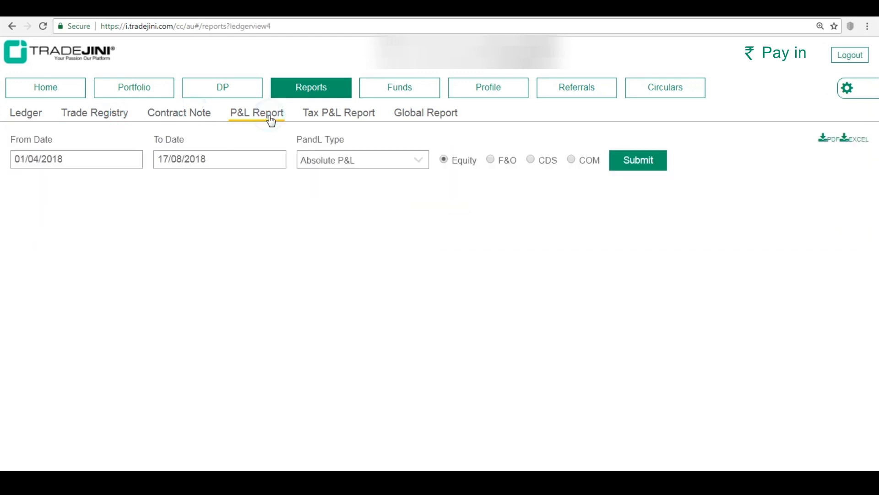
pyautogui.click(351, 119)
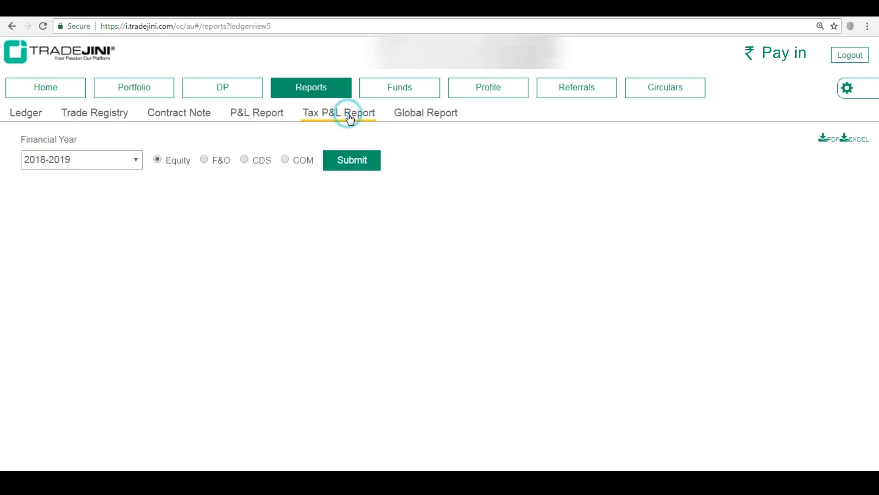
pyautogui.click(439, 115)
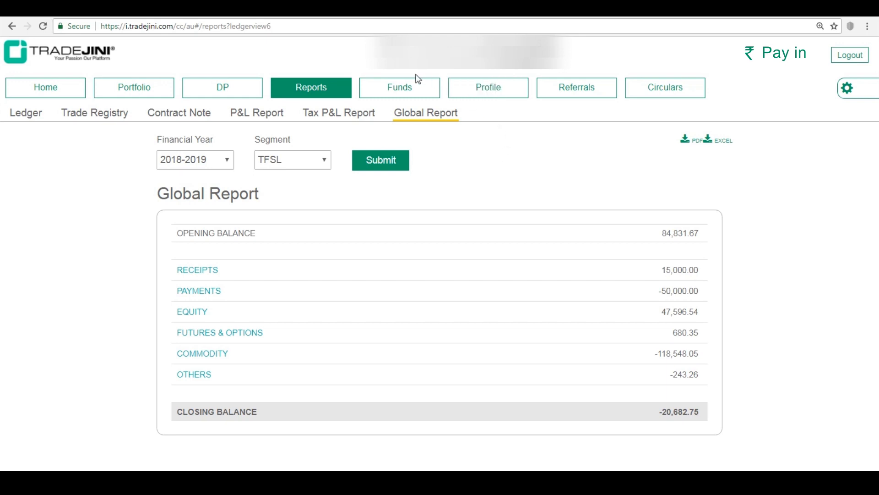
# Review fund transfer details by date, then the personal profile details.
pyautogui.click(401, 88)
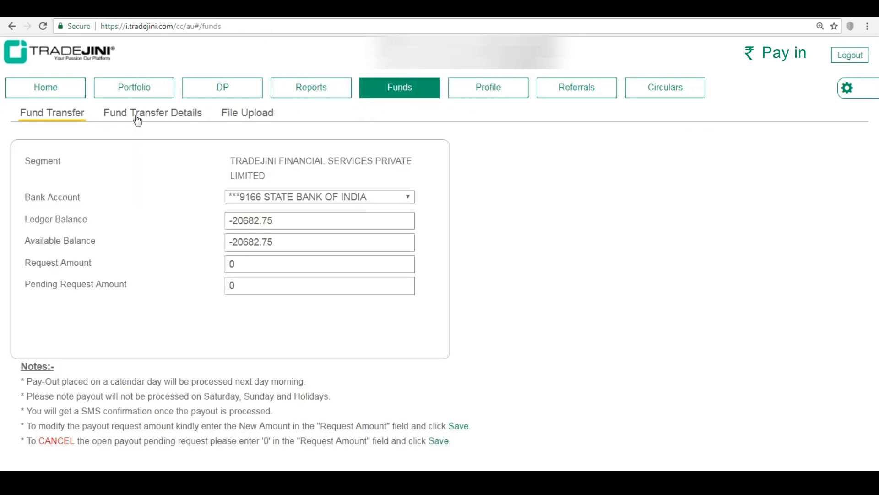
pyautogui.click(152, 114)
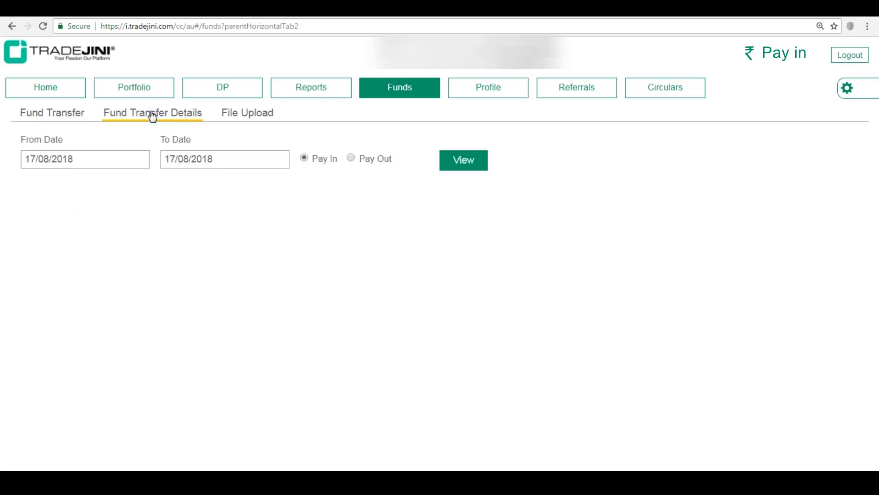
pyautogui.click(479, 94)
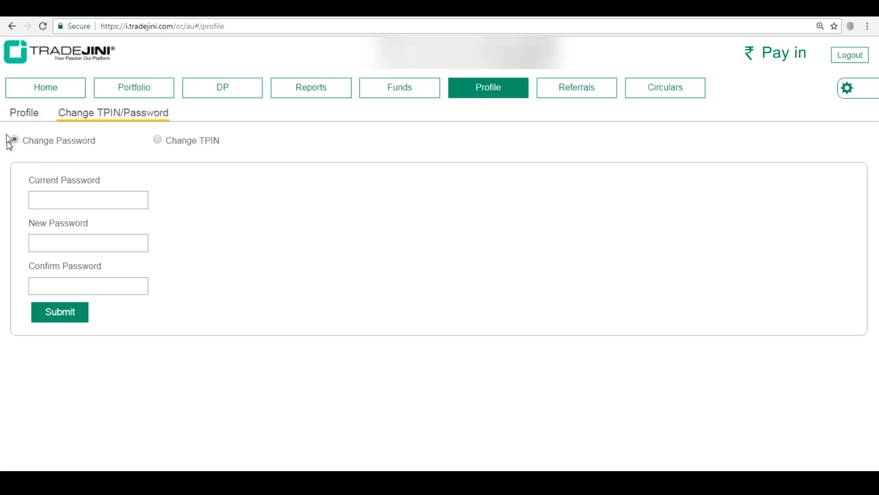
pyautogui.click(17, 116)
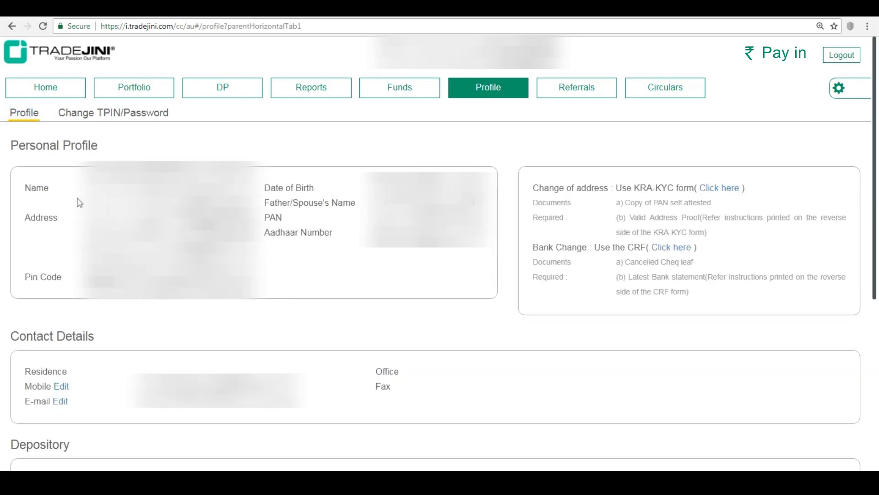
pyautogui.scroll(-1, 182, 291)
pyautogui.scroll(-2, 48, 236)
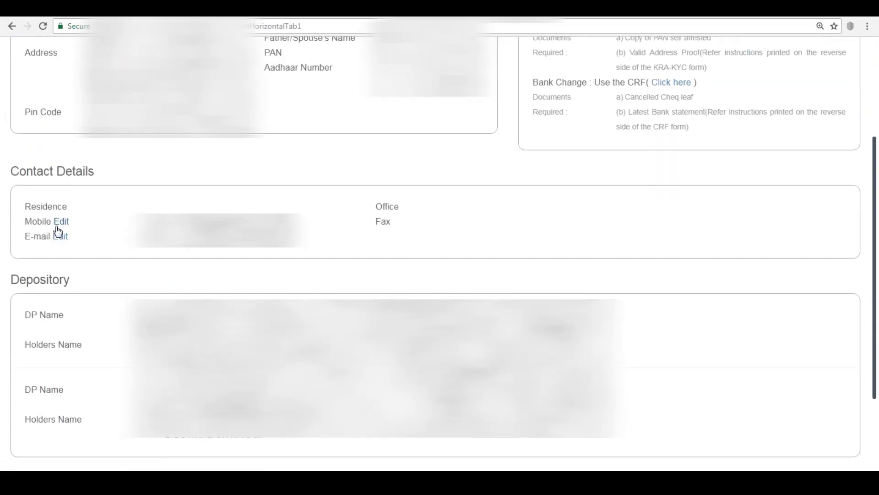
# Cancel an e-mail edit unchanged and bring up the TPIN/password change form.
pyautogui.click(60, 236)
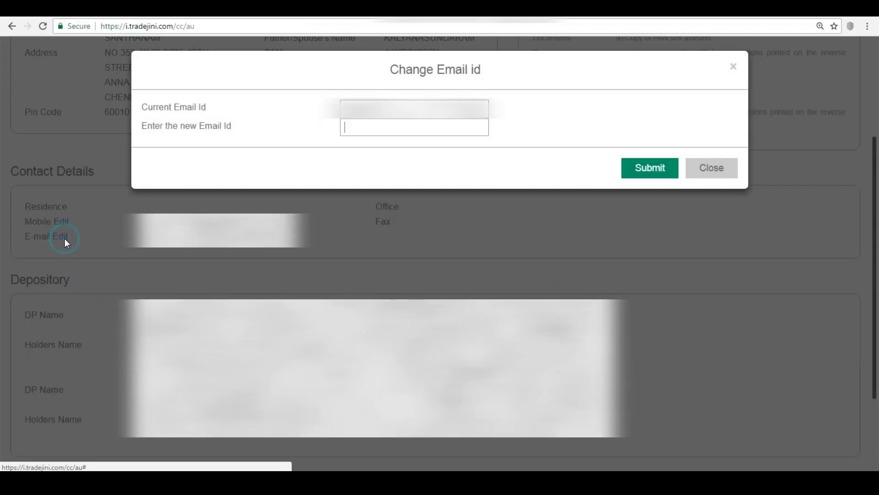
pyautogui.click(734, 75)
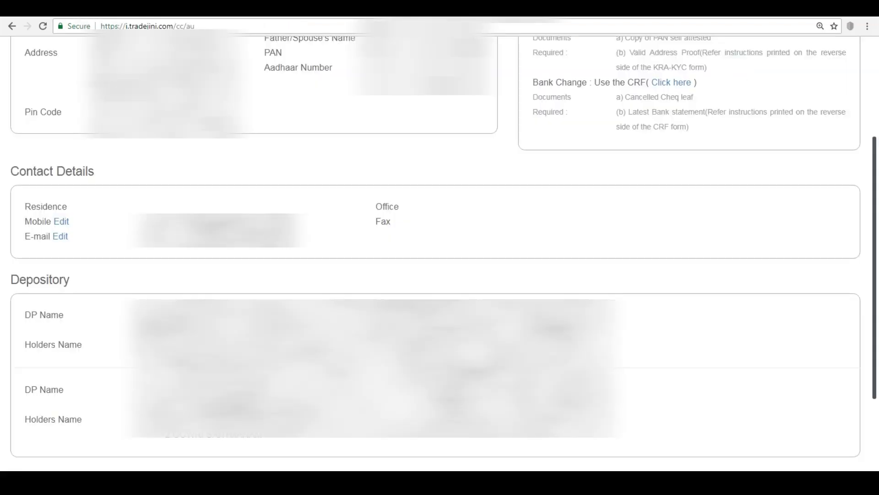
pyautogui.scroll(1, 179, 244)
pyautogui.scroll(2, 158, 206)
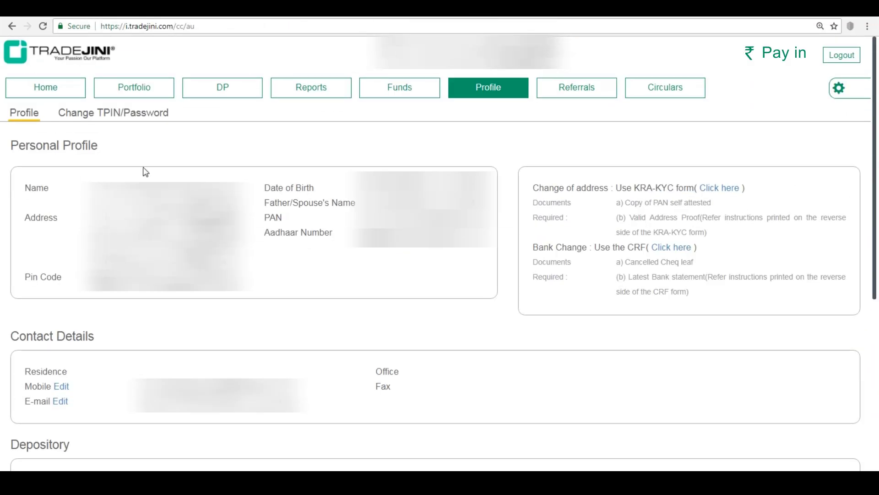
pyautogui.click(119, 117)
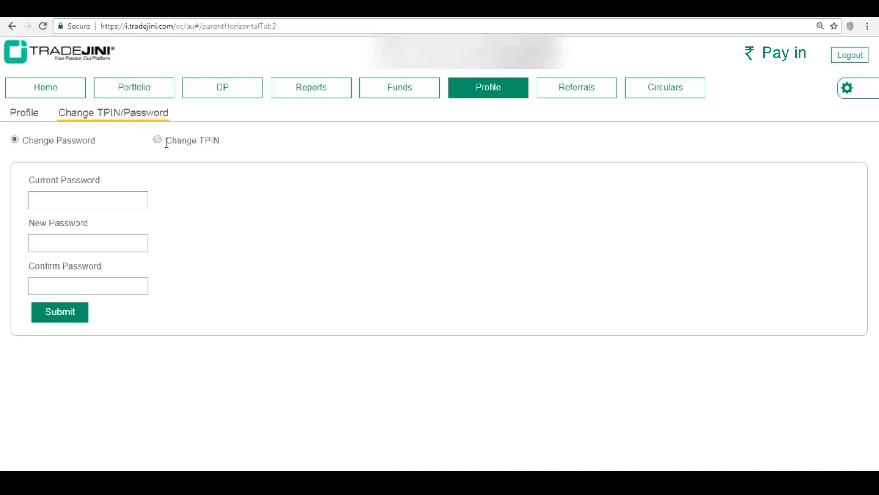
pyautogui.click(573, 92)
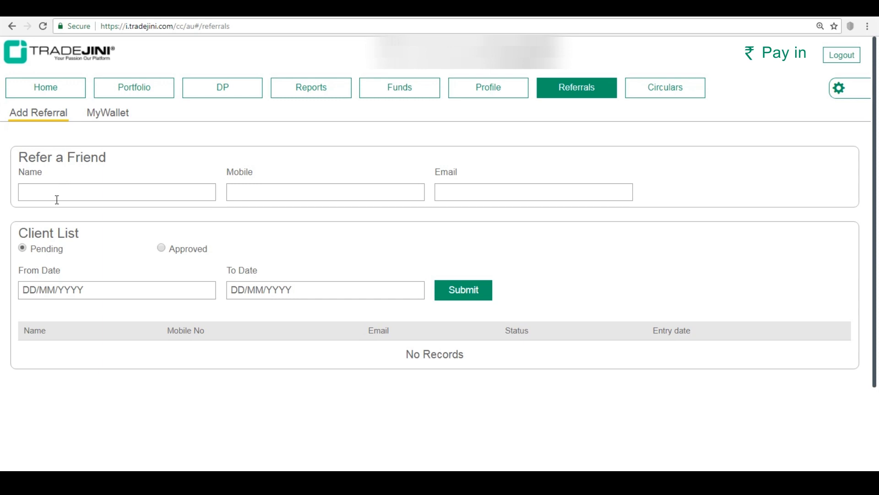
# Check the referral wallet balance of 607.63, then list the latest exchange circulars.
pyautogui.click(102, 118)
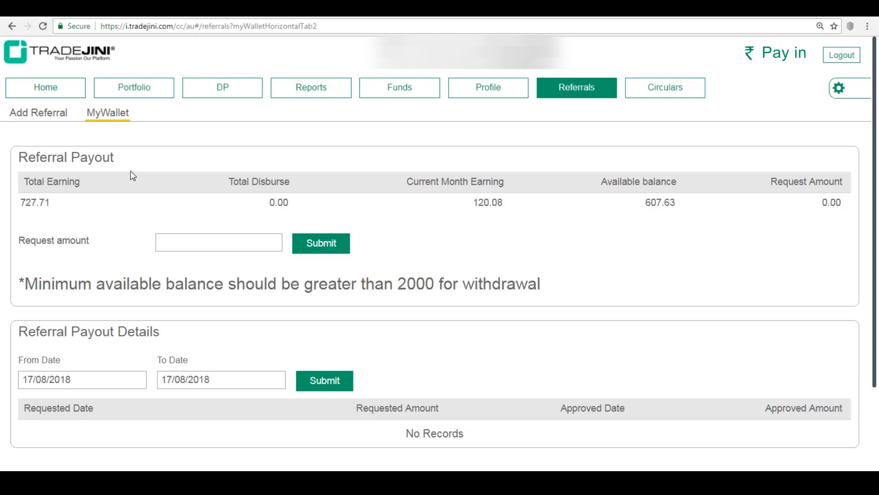
pyautogui.click(686, 90)
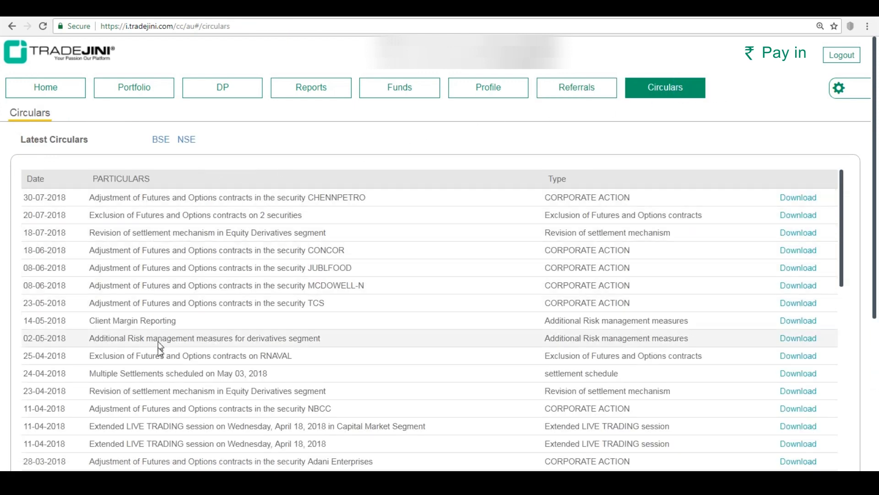
pyautogui.click(788, 55)
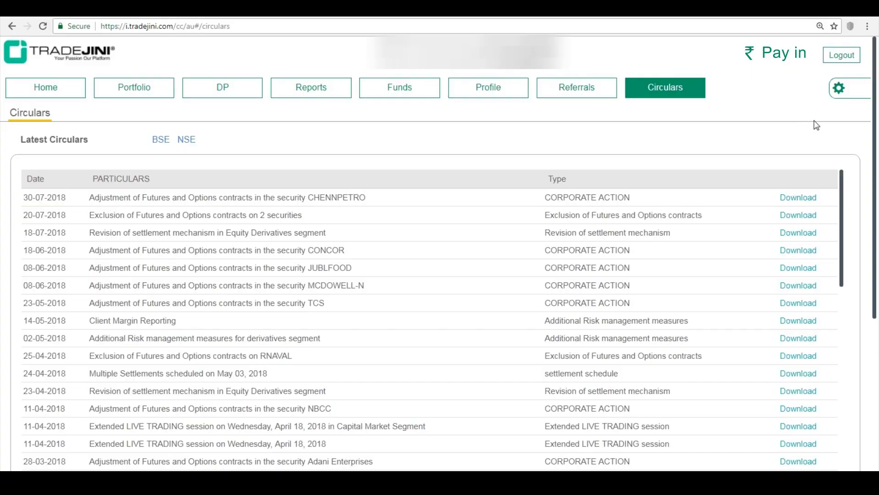
pyautogui.click(840, 92)
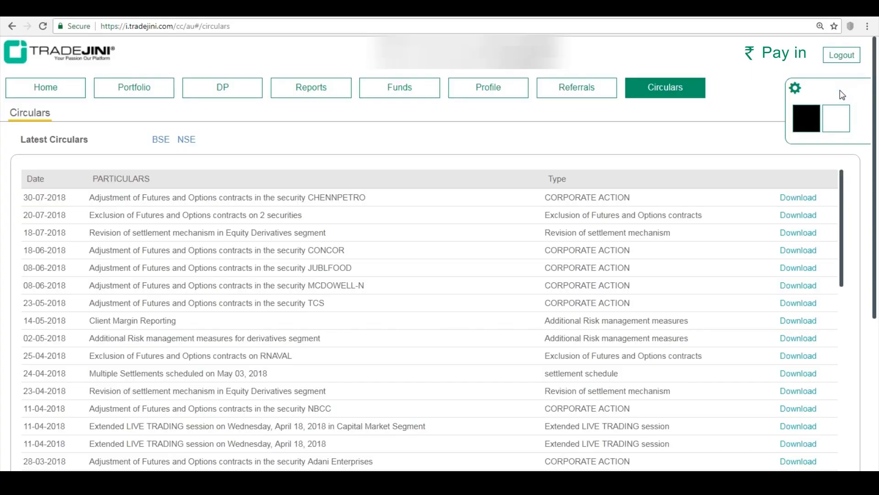
pyautogui.click(812, 121)
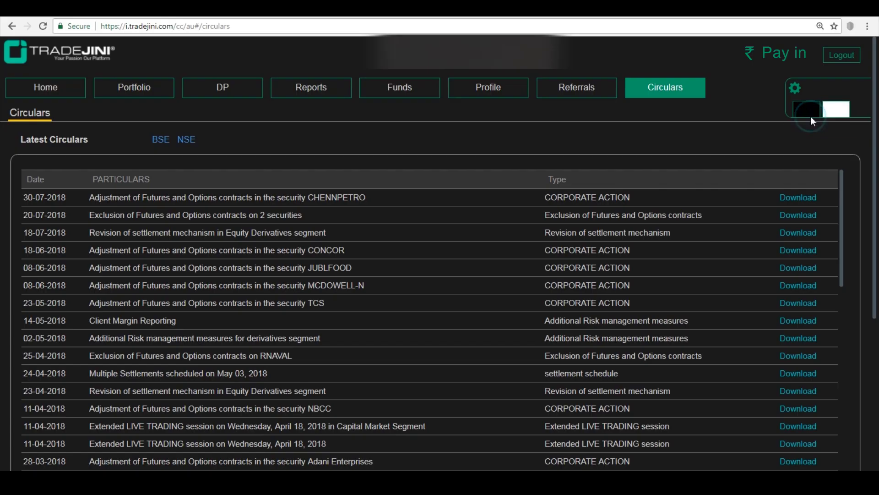
pyautogui.click(836, 88)
pyautogui.click(834, 114)
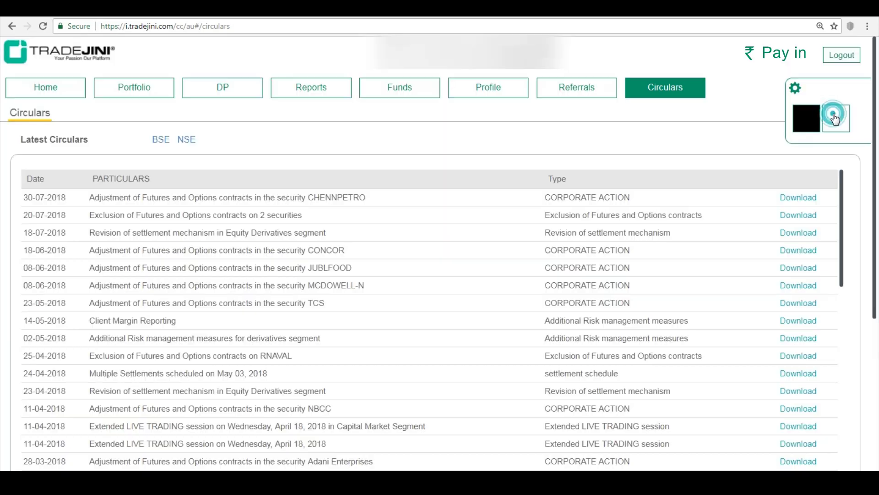